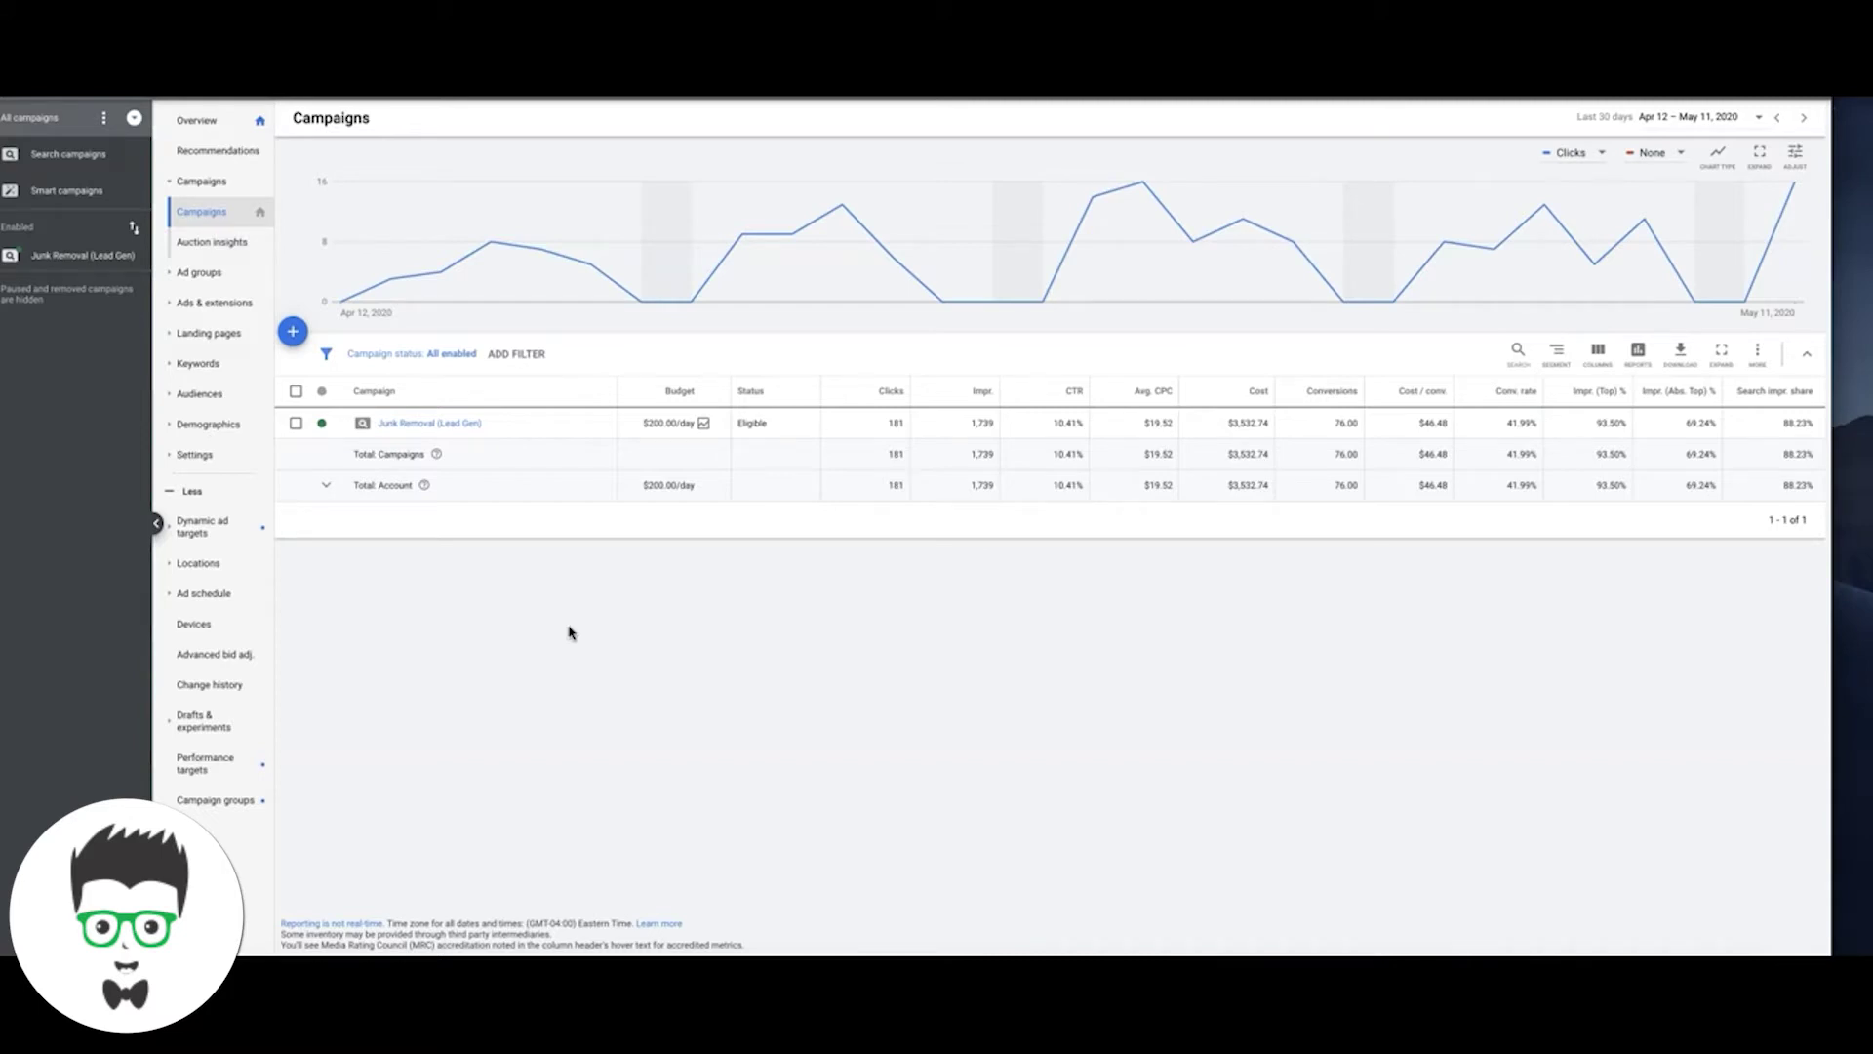
# - Go into the Junk Removal (Lead Gen) campaign to list its ad groups
pyautogui.click(456, 428)
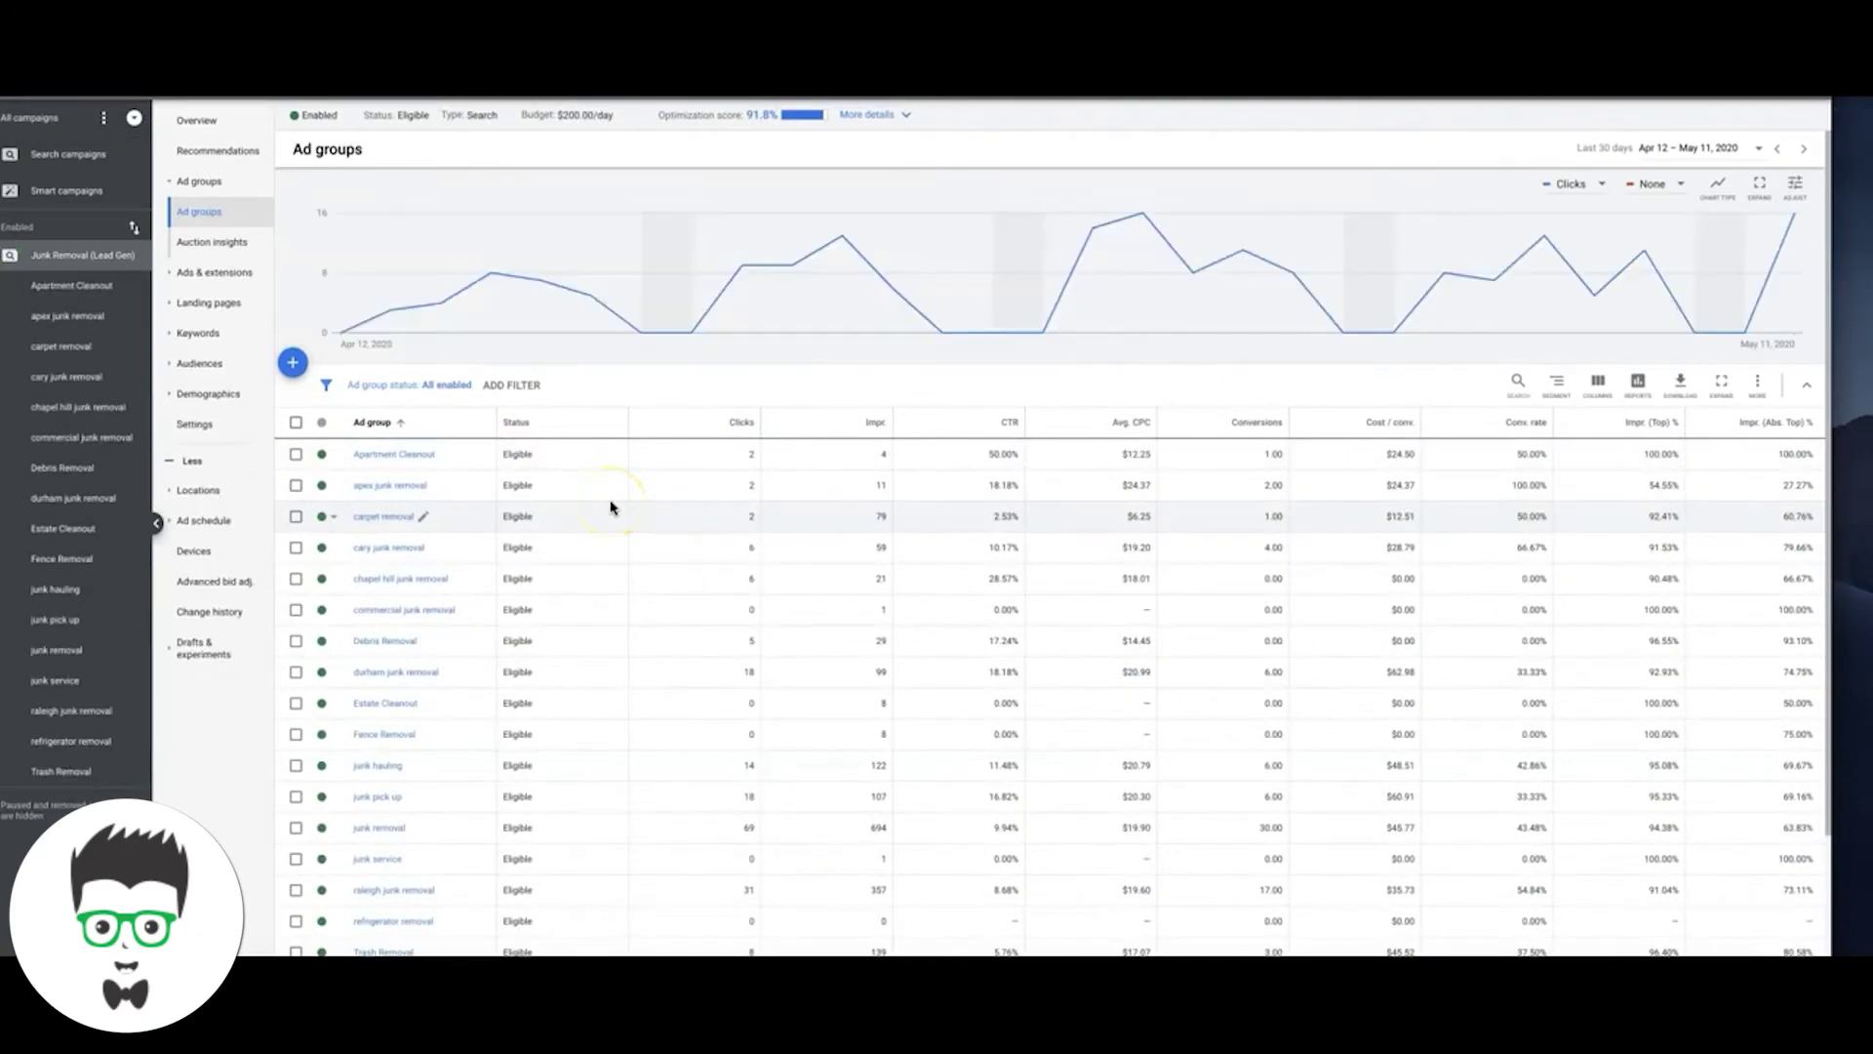
pyautogui.scroll(-2, 712, 548)
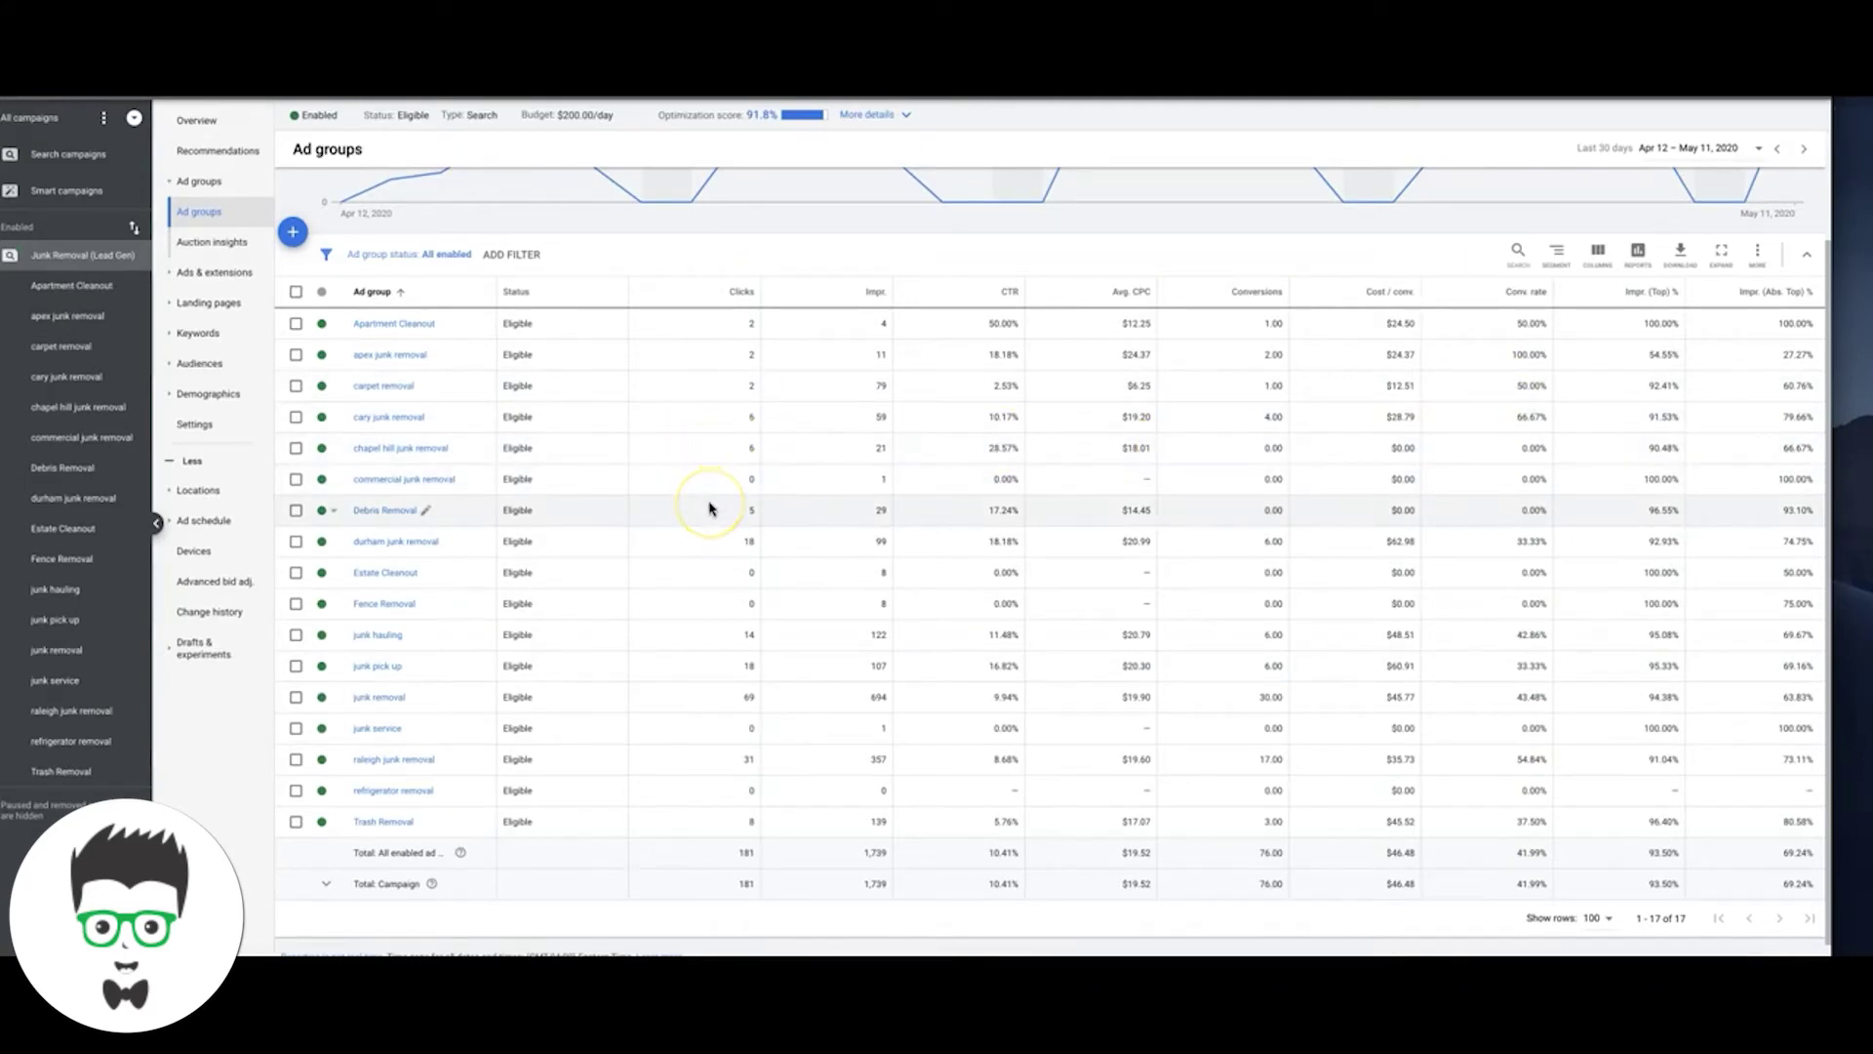
pyautogui.scroll(-1, 708, 508)
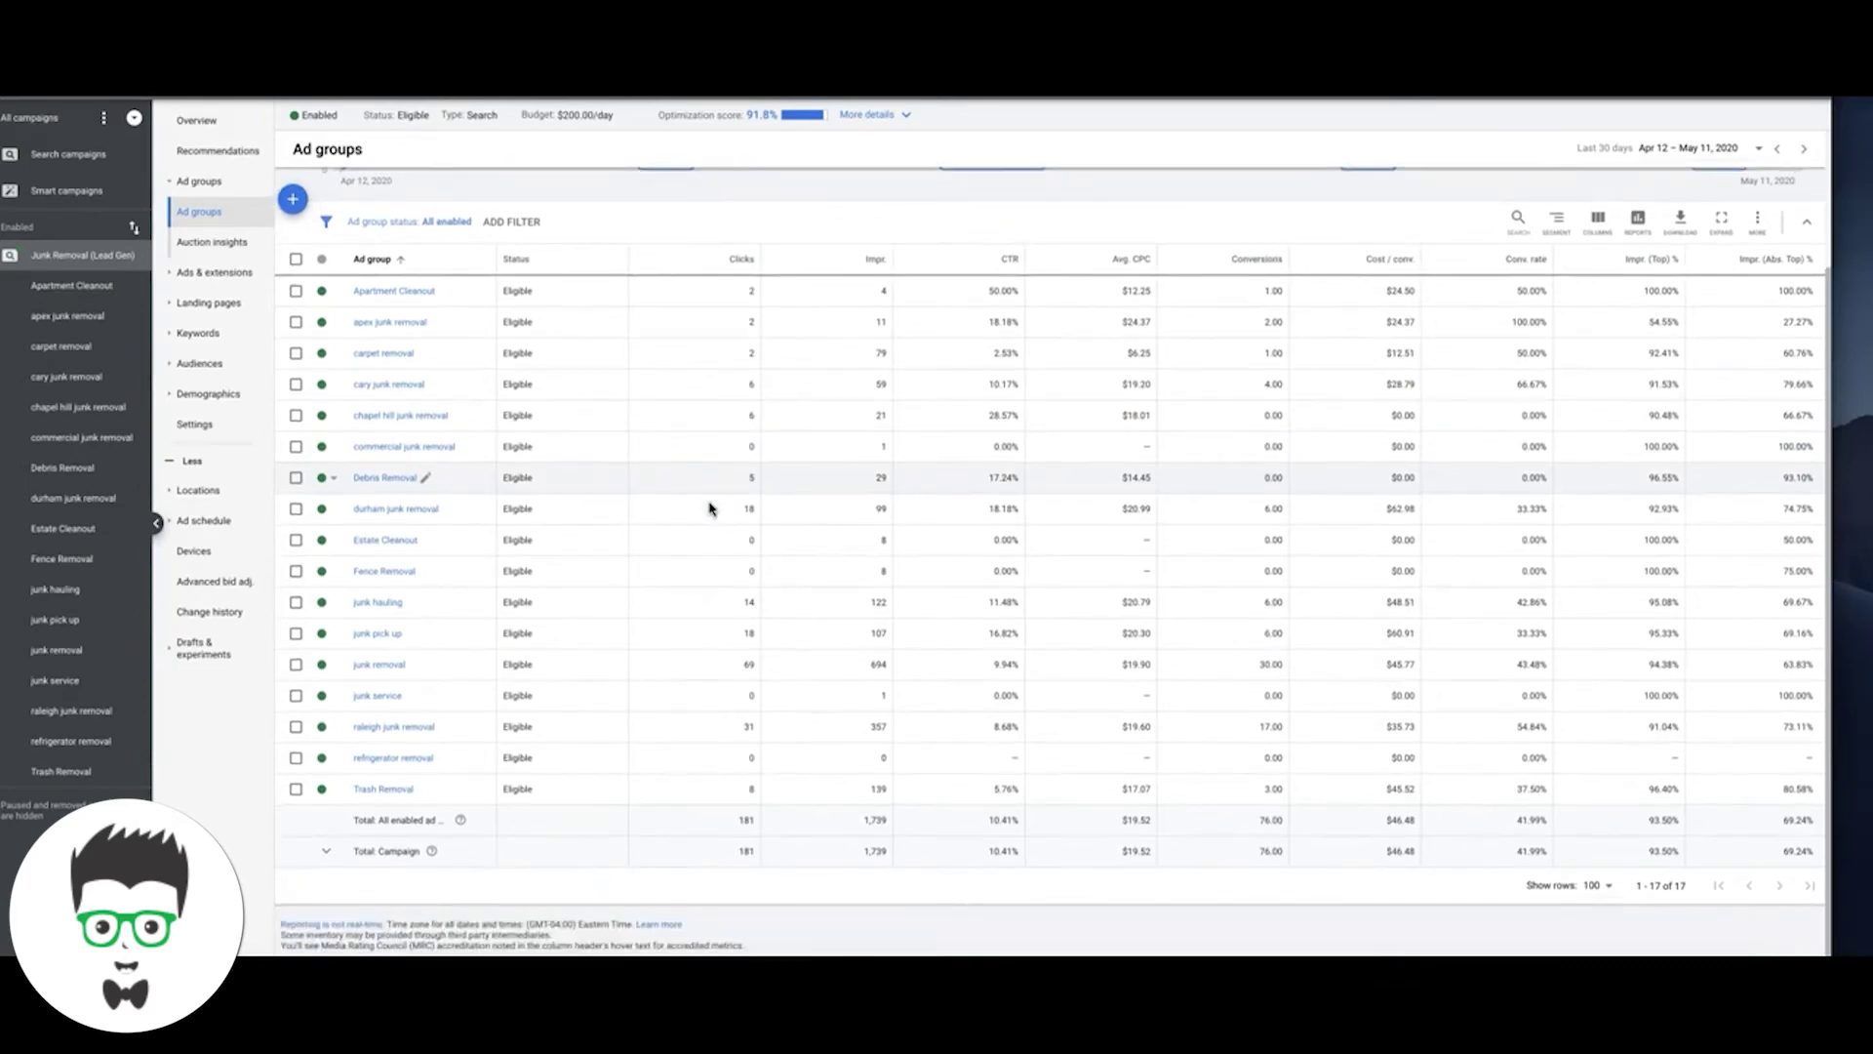
pyautogui.scroll(5, 710, 508)
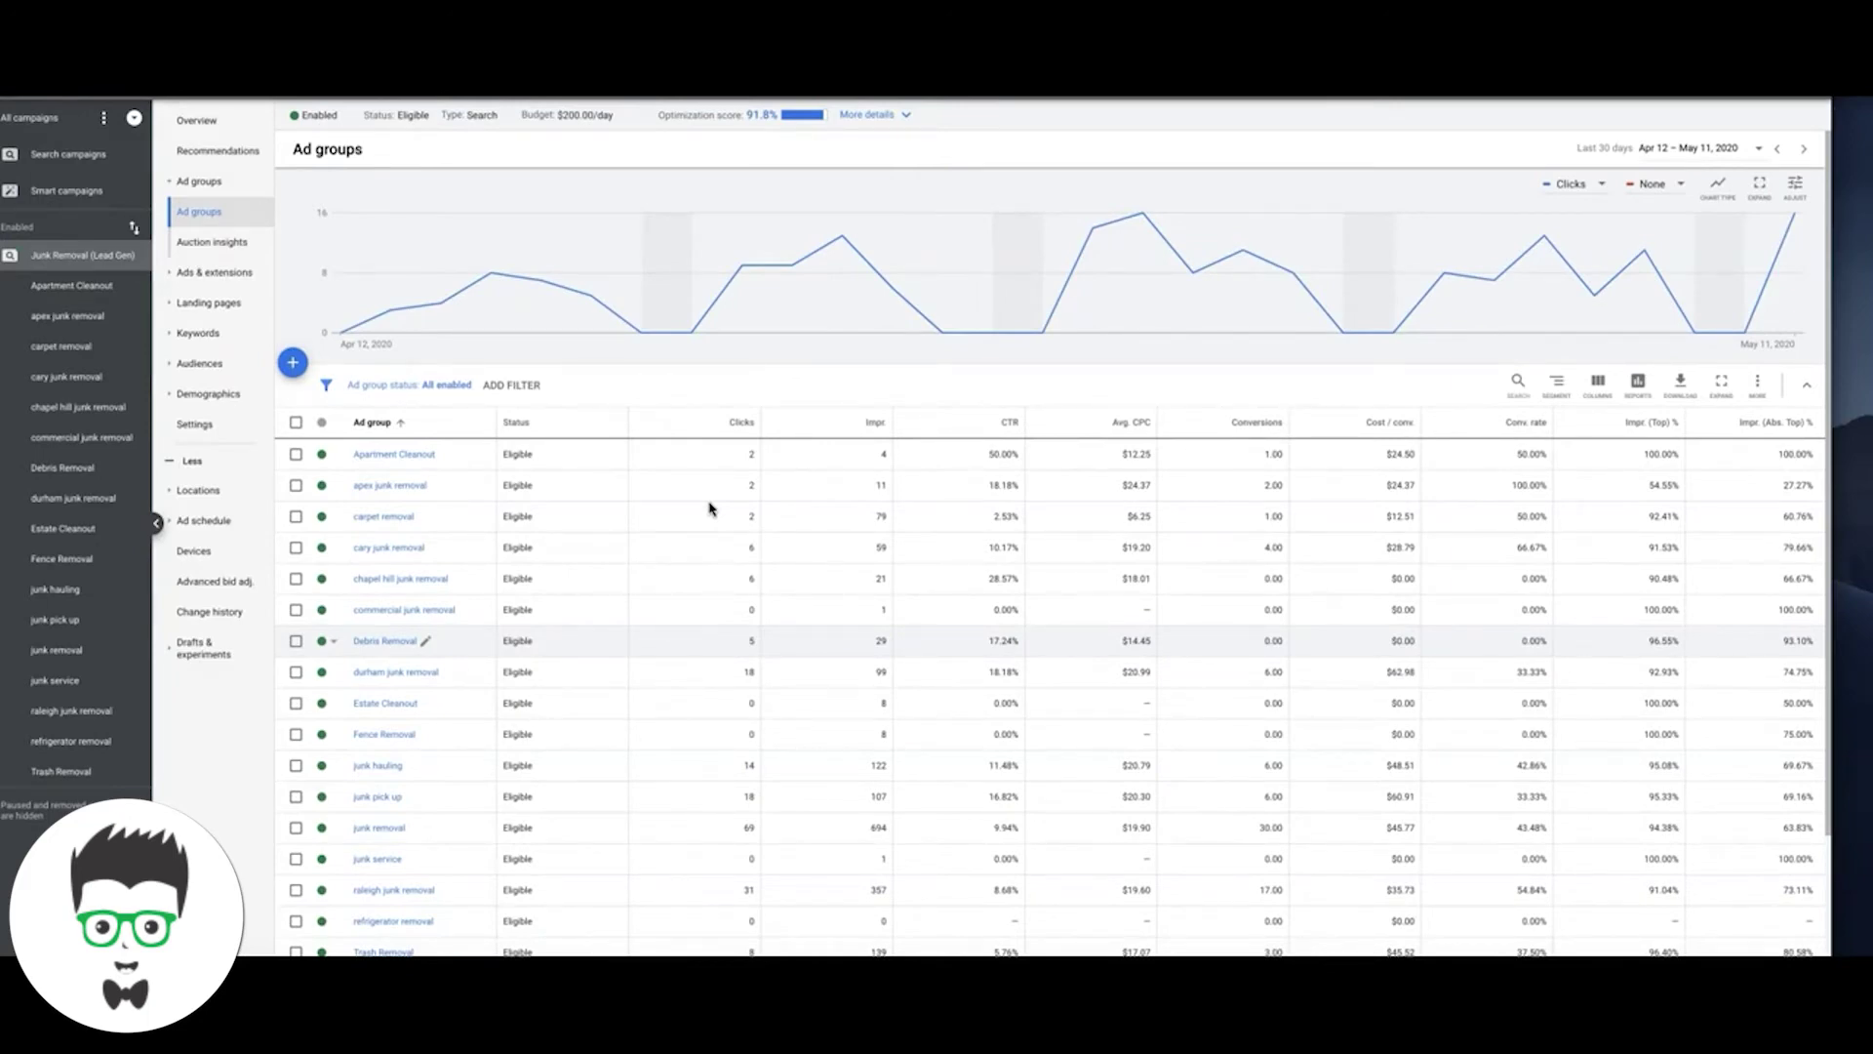
# - Bring up the Junk Removal (Lead Gen) campaign's Settings page from the left nav
pyautogui.click(196, 428)
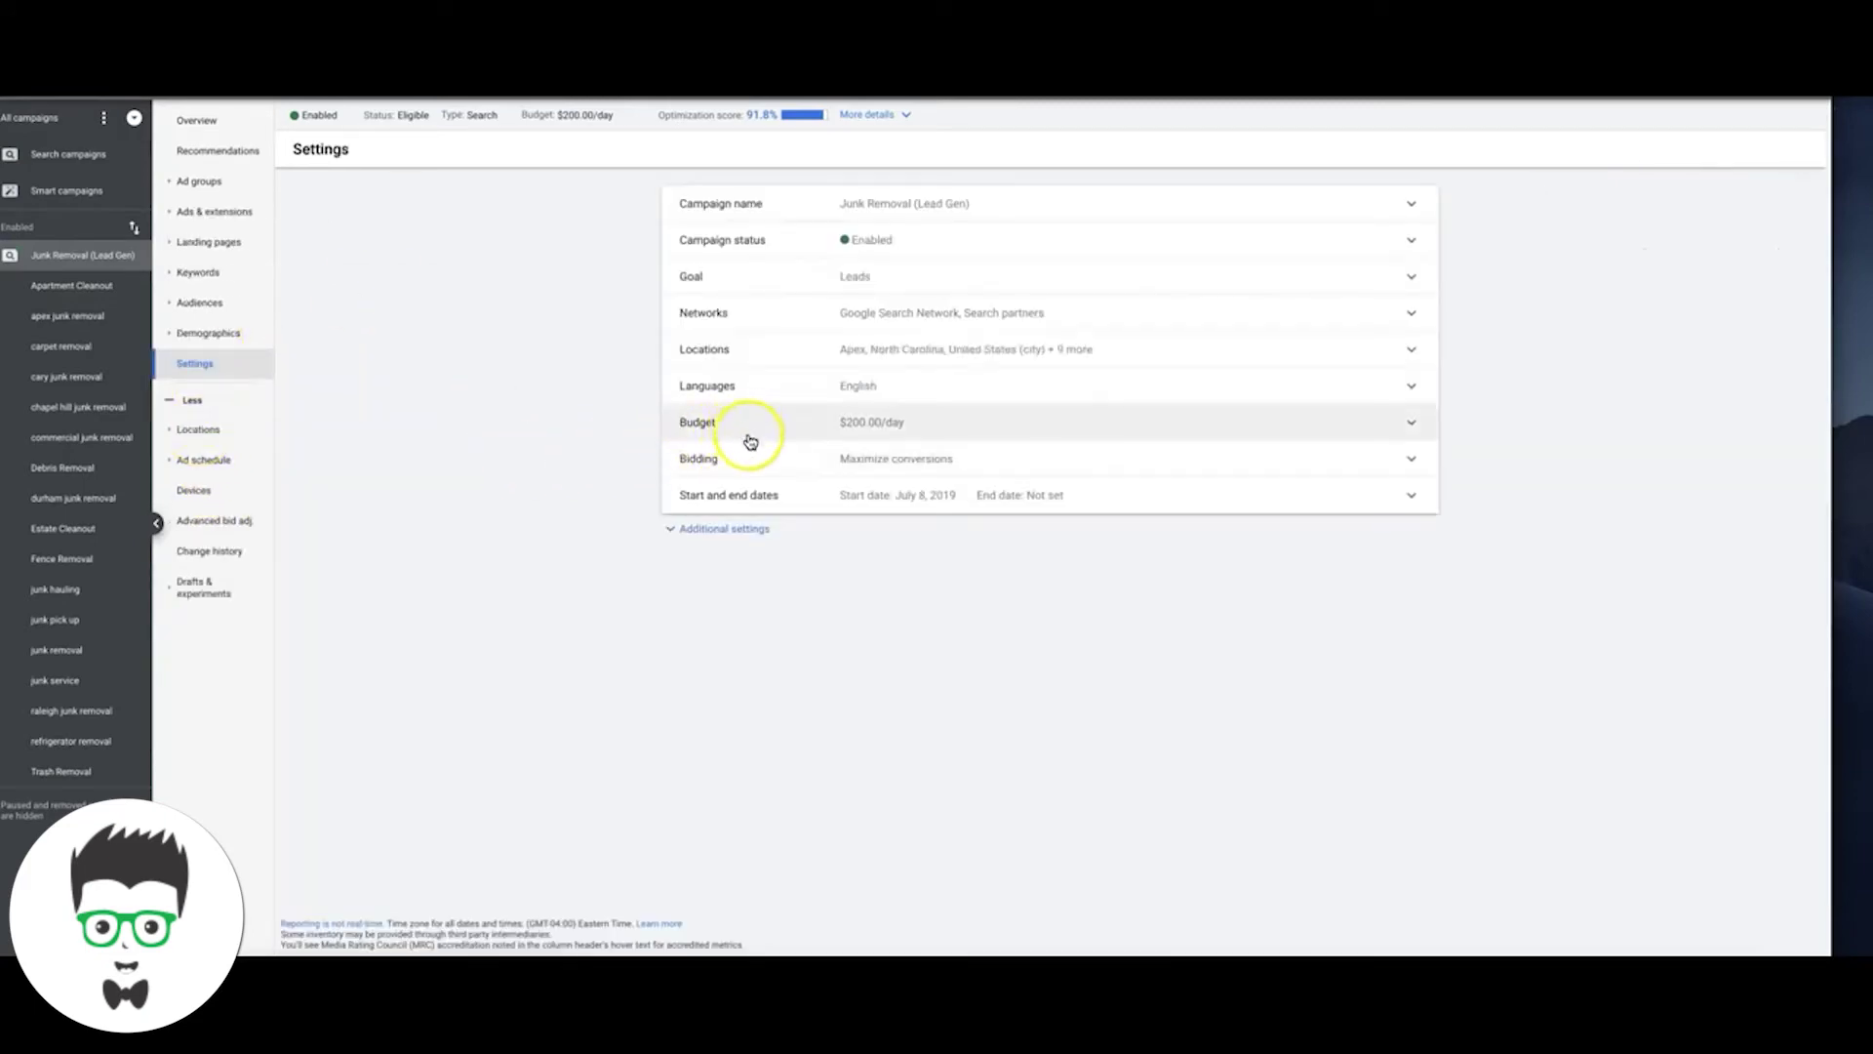
# - Enable a target cost per action in Bidding, prefilled at the recommended $45.54
pyautogui.click(757, 457)
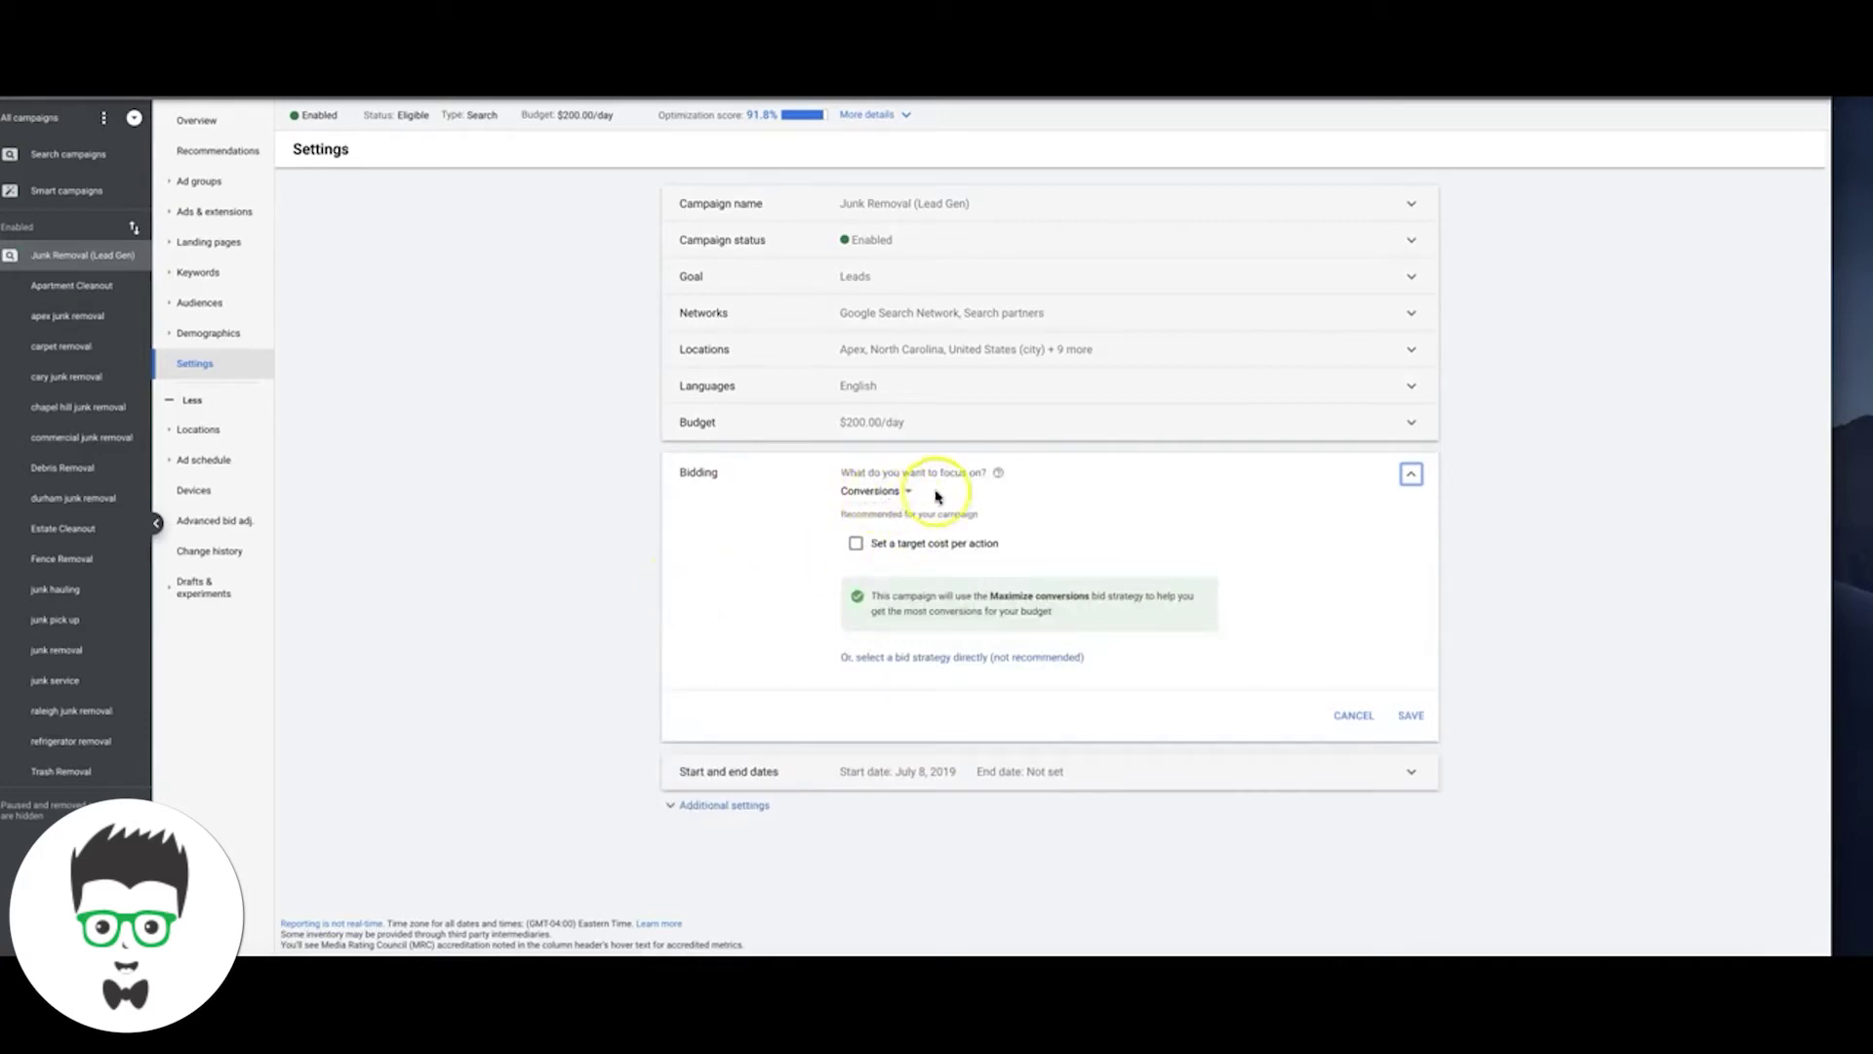
pyautogui.click(858, 546)
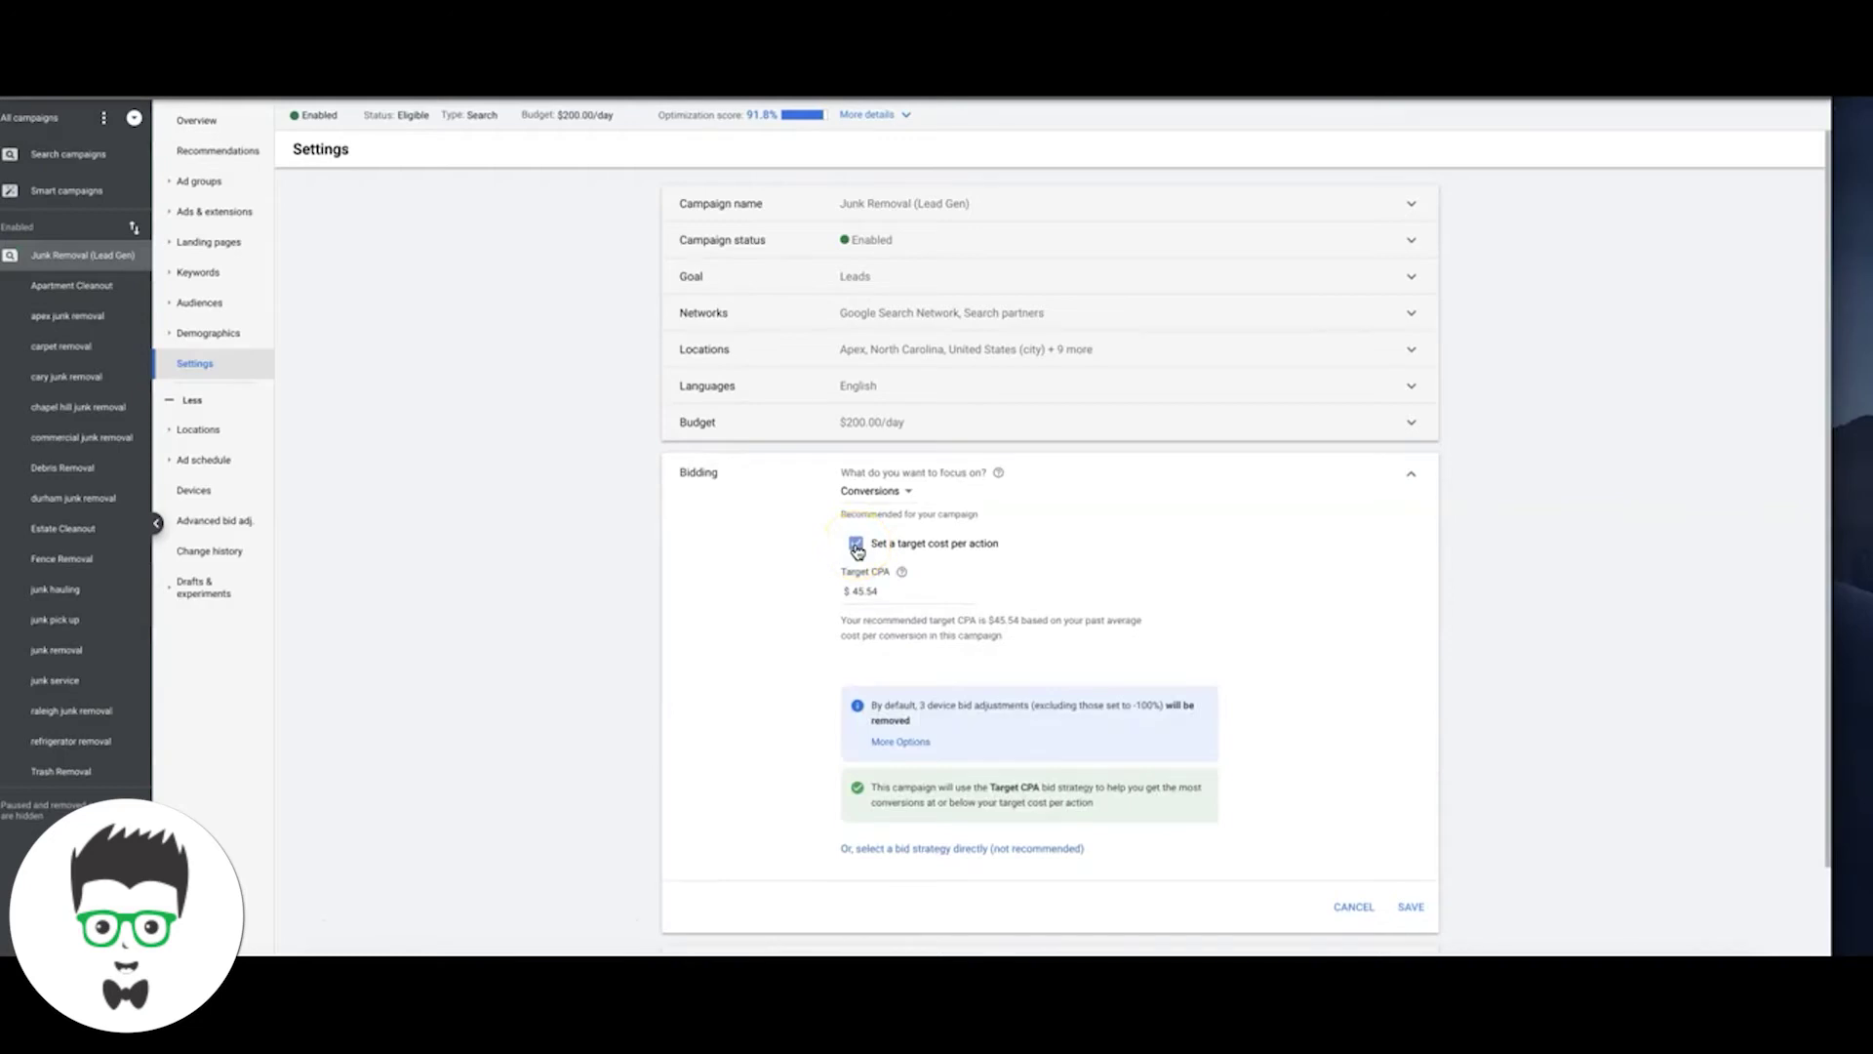
pyautogui.click(870, 593)
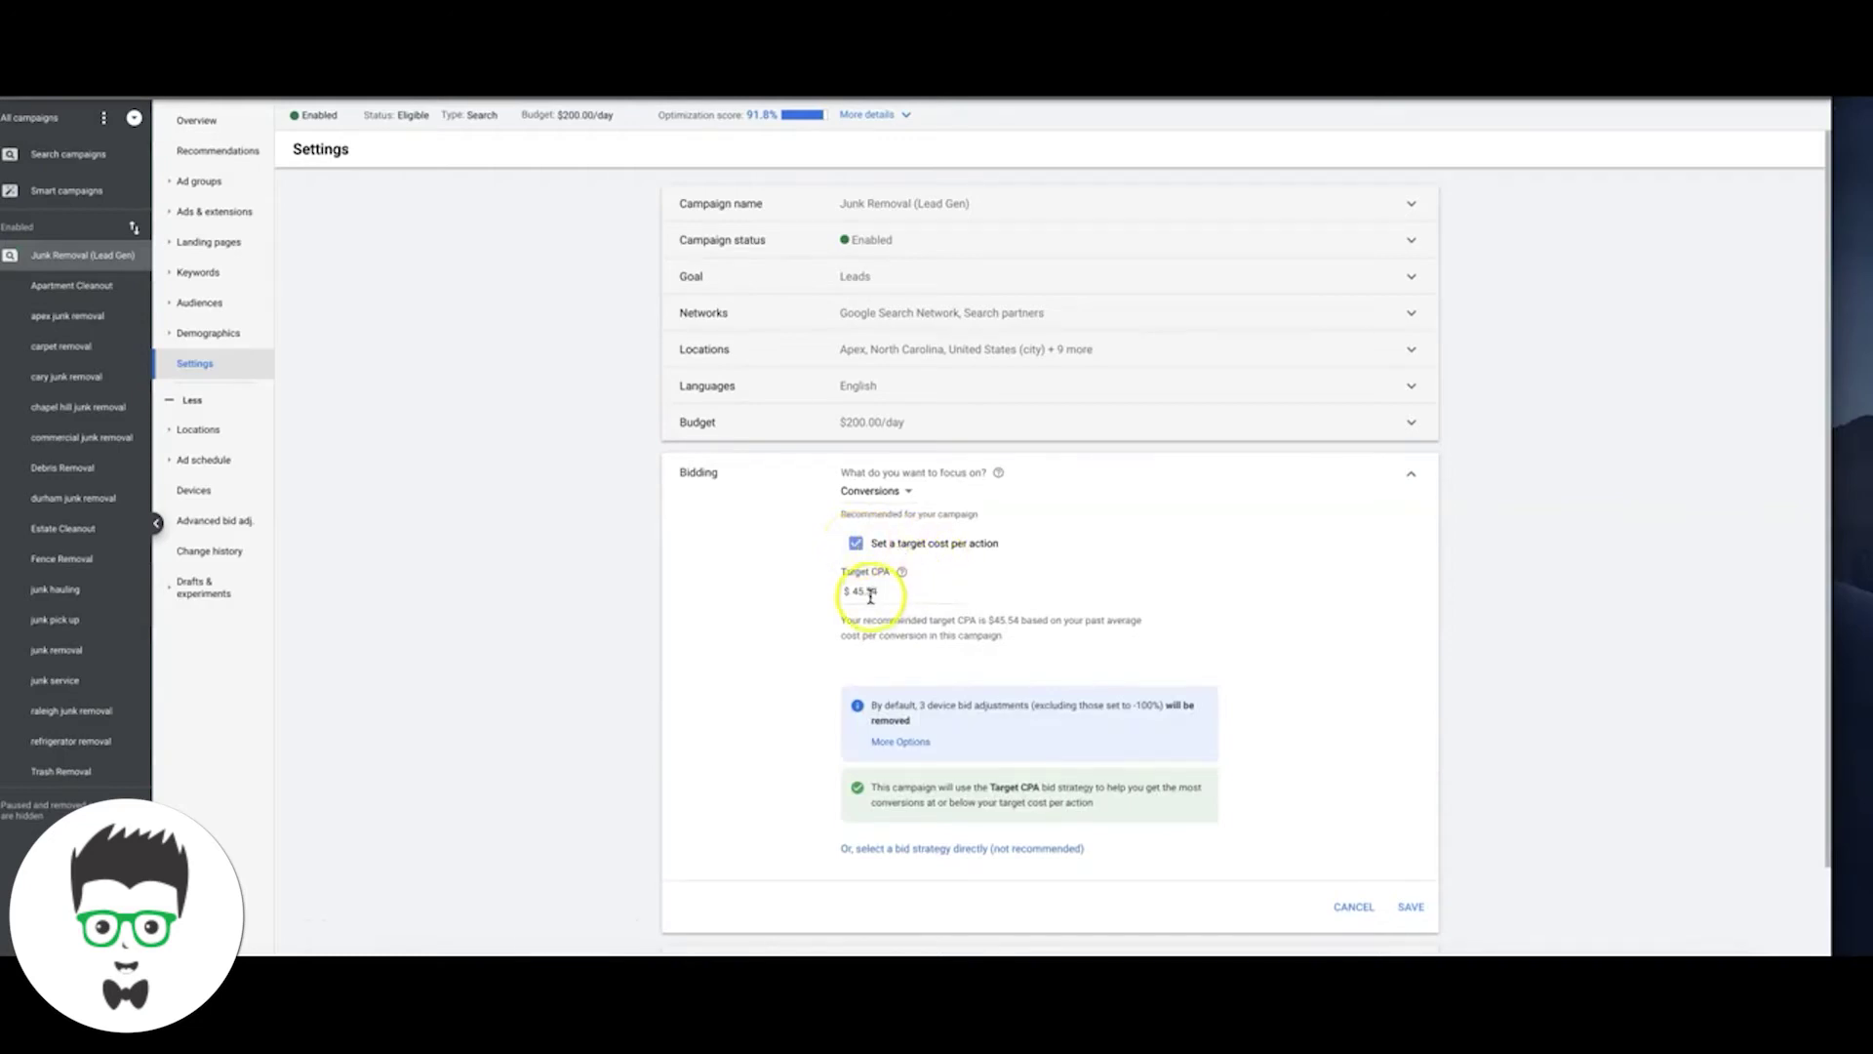